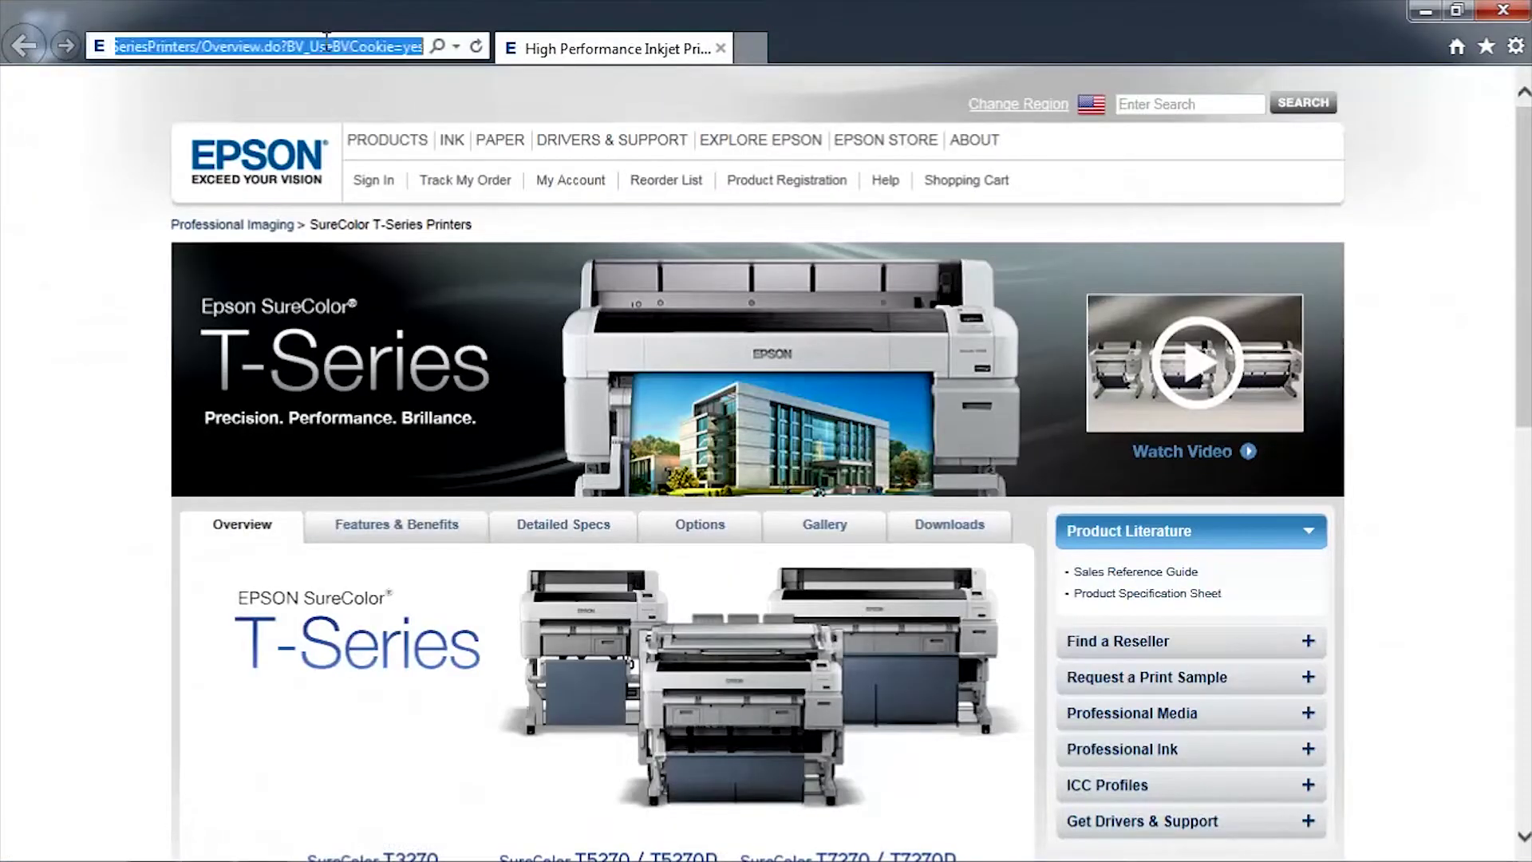
type("172.22.140.14/launch.html")
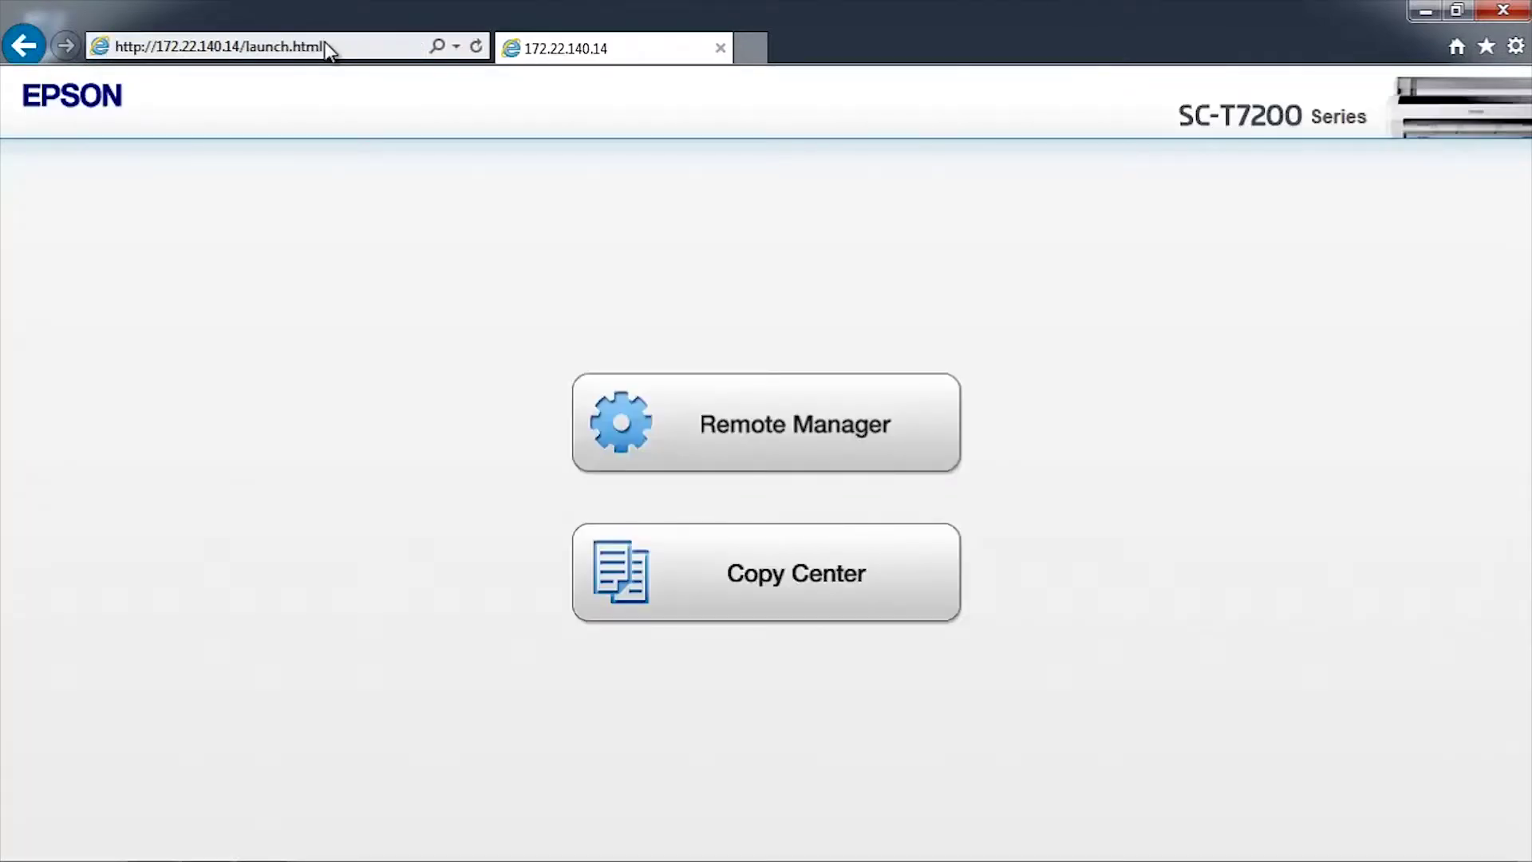
Go from the SC-T7200 launch page through Setup to the E-mail server settings
left_click(678, 422)
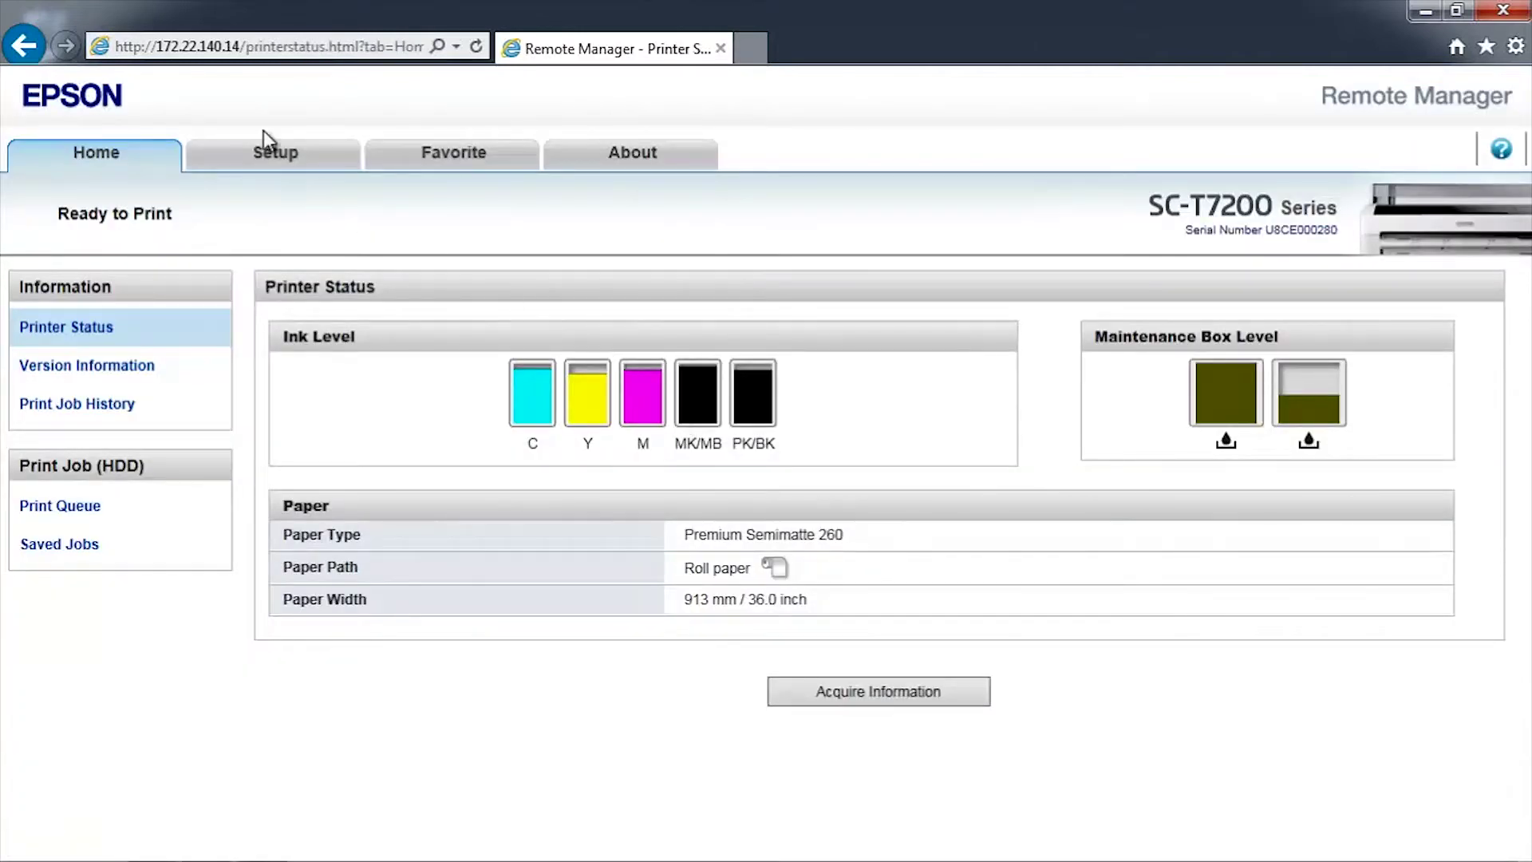
left_click(266, 164)
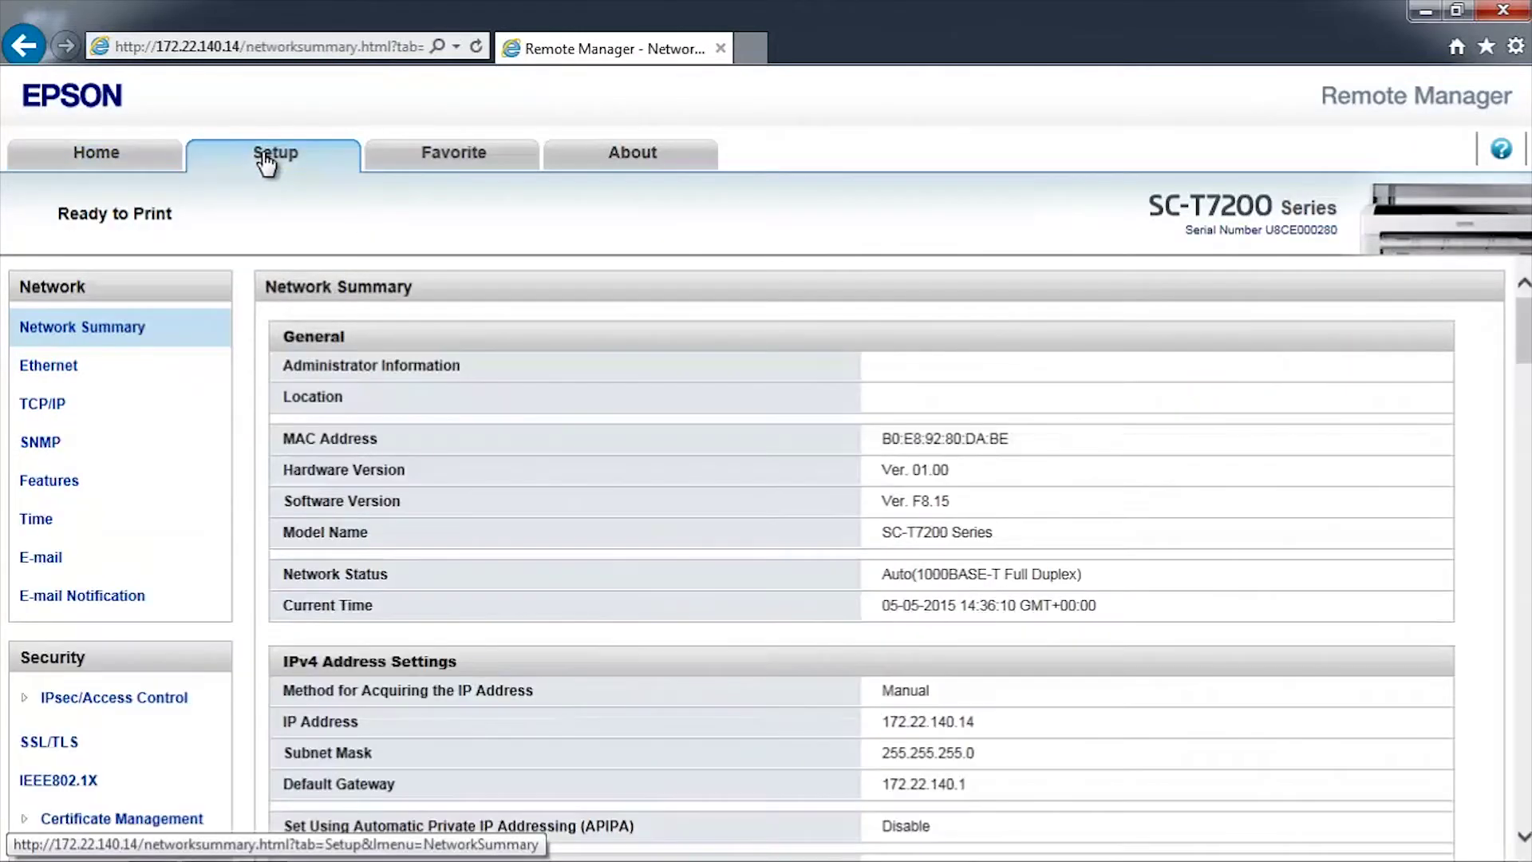
left_click(55, 567)
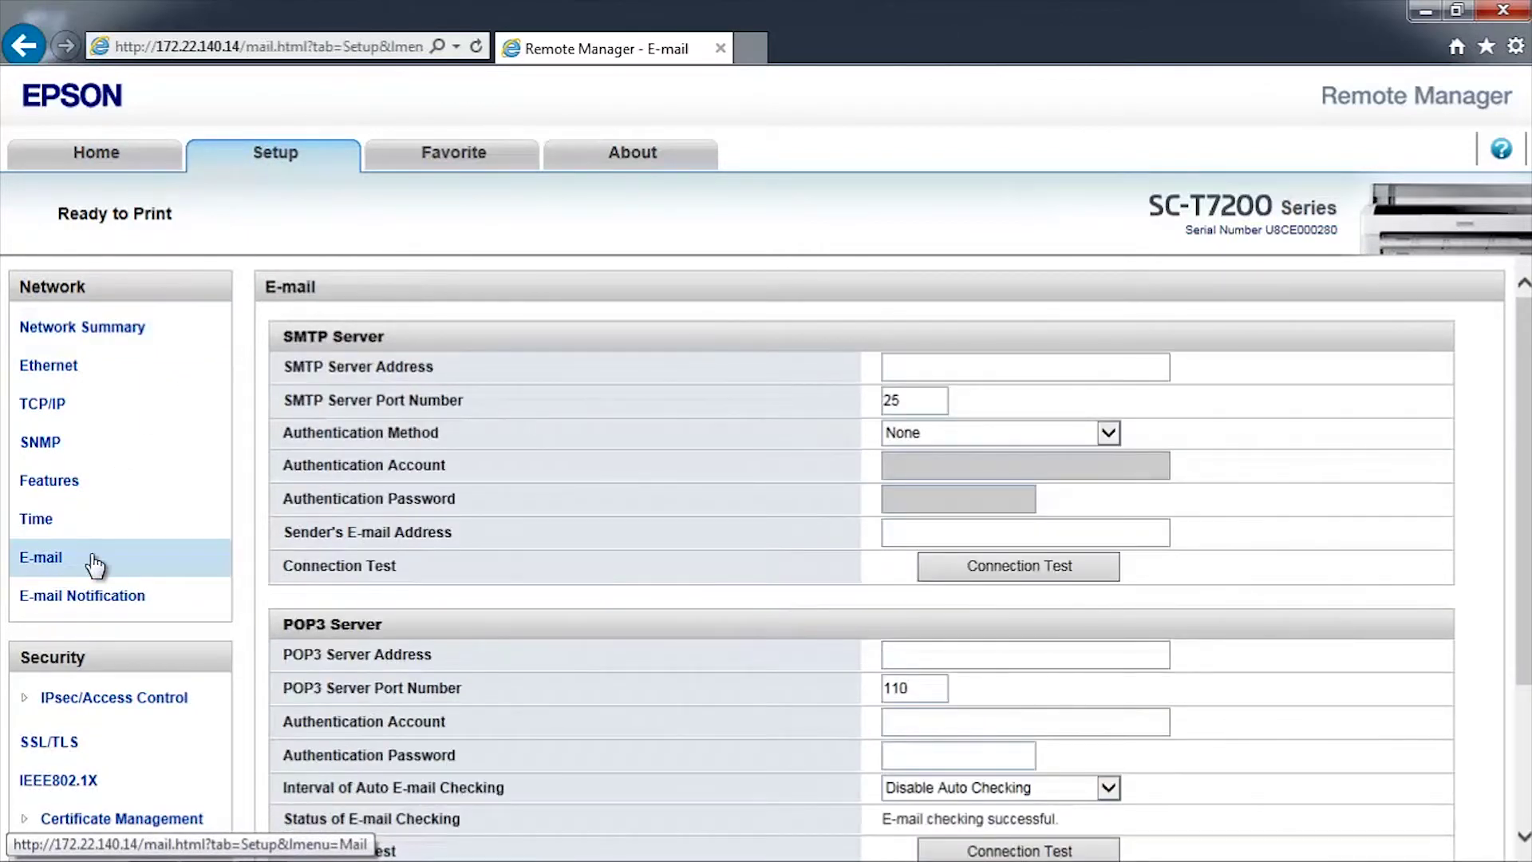
Set SMTP server 172.22.140.4 with SMTP authentication, account, password and sender; test and apply
left_click(916, 372)
type("17")
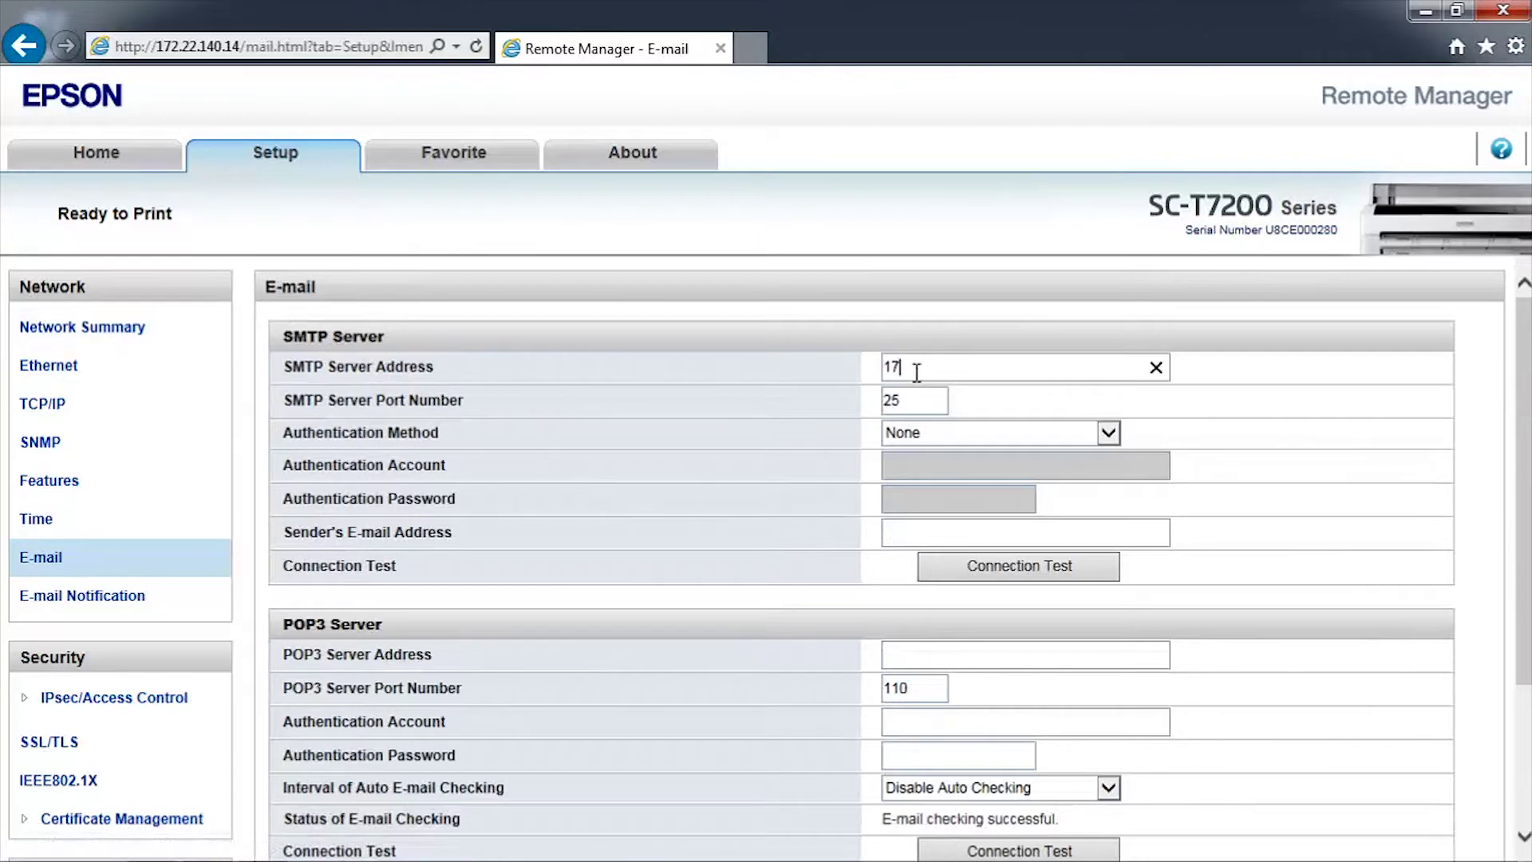
type("2.22.140.")
type("4")
left_click(1102, 431)
left_click(1028, 454)
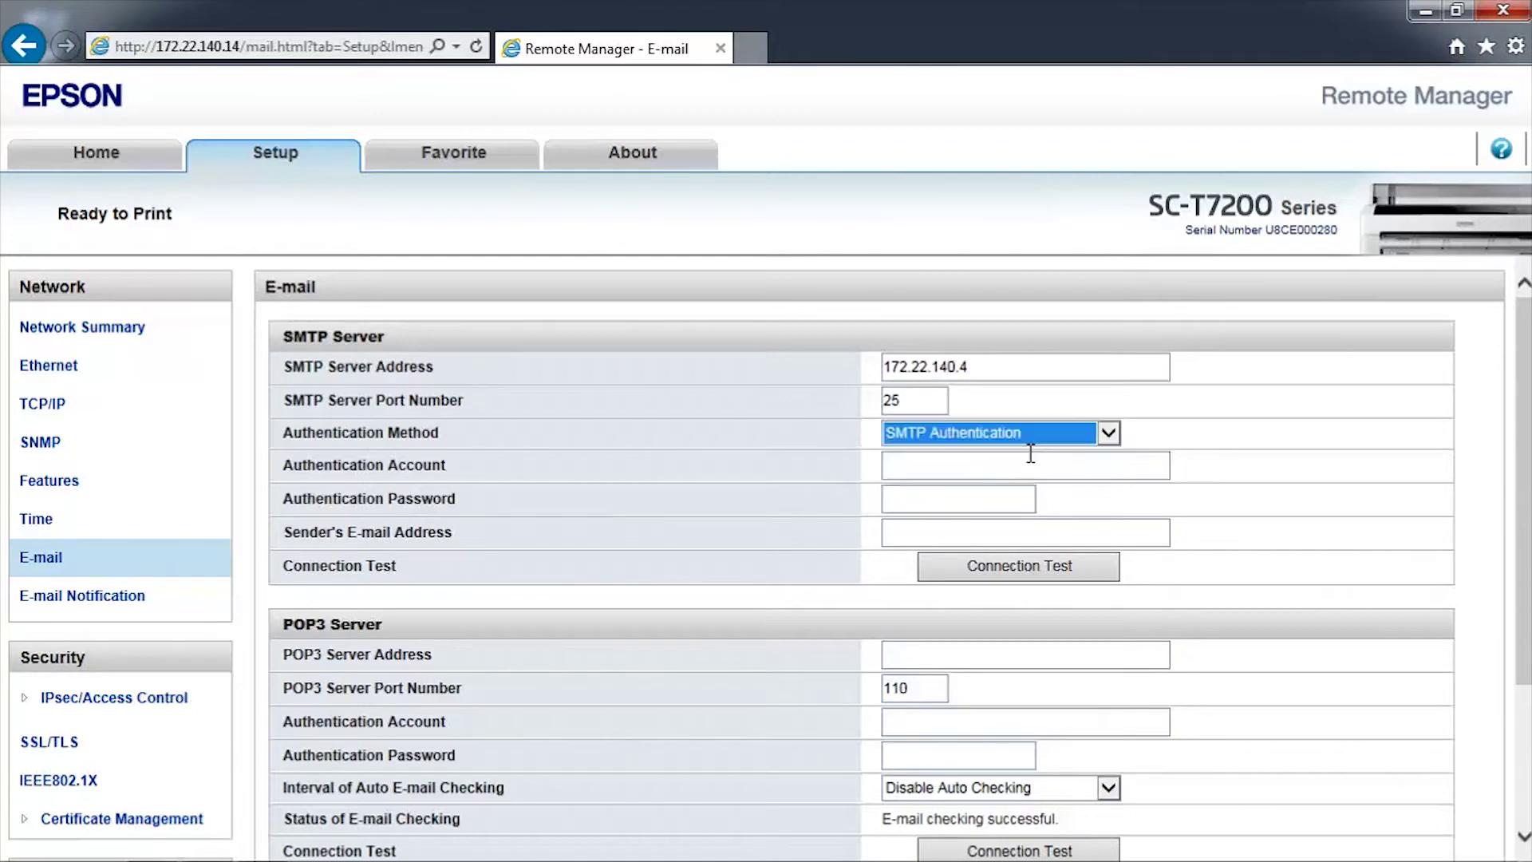
left_click(992, 465)
type("print")
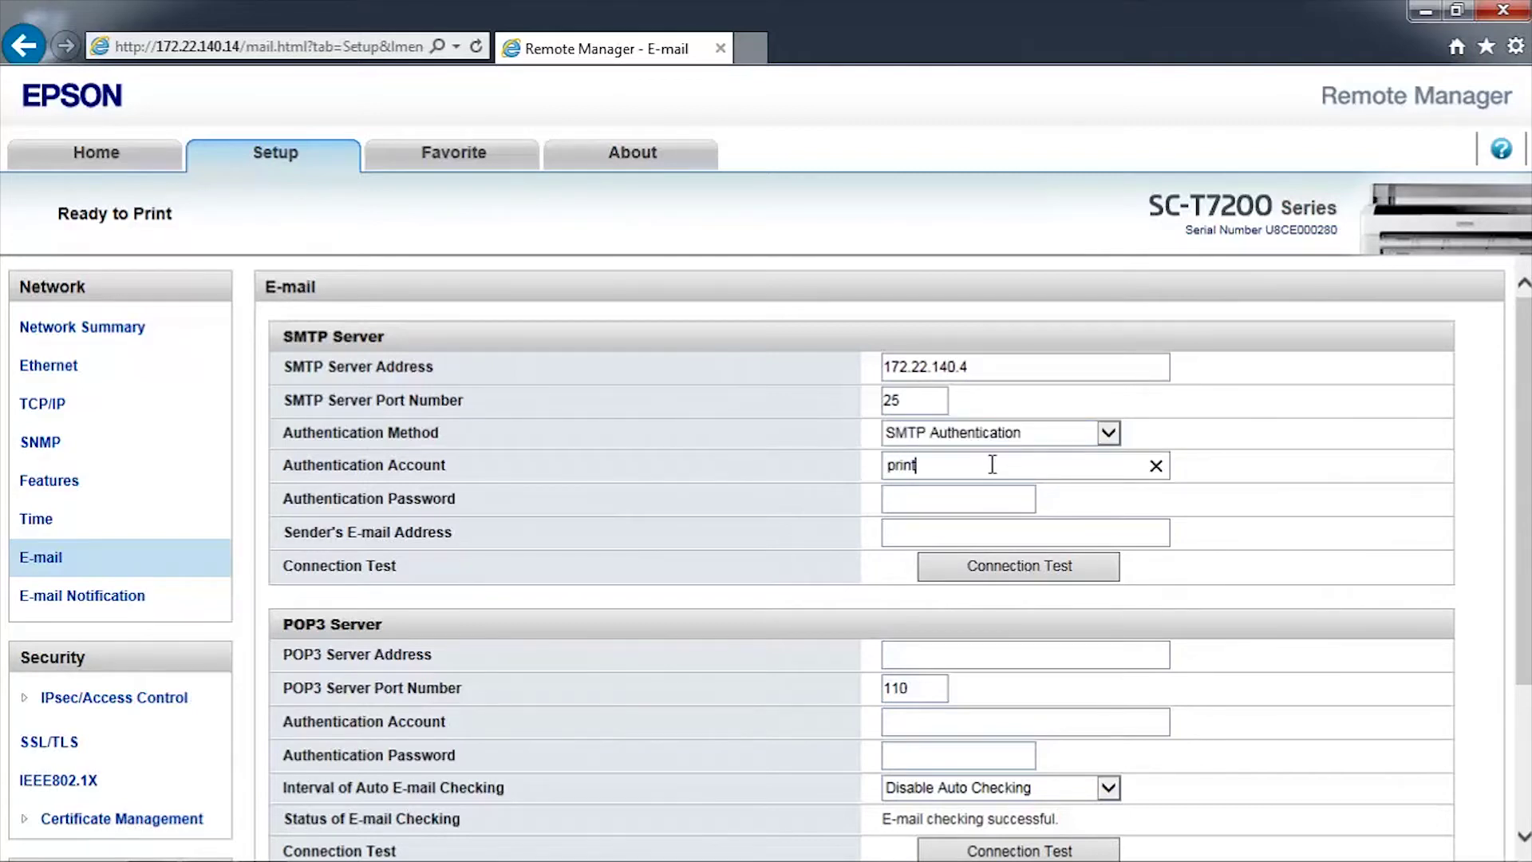
type("er")
key("Tab")
type("***")
type("********")
key("Tab")
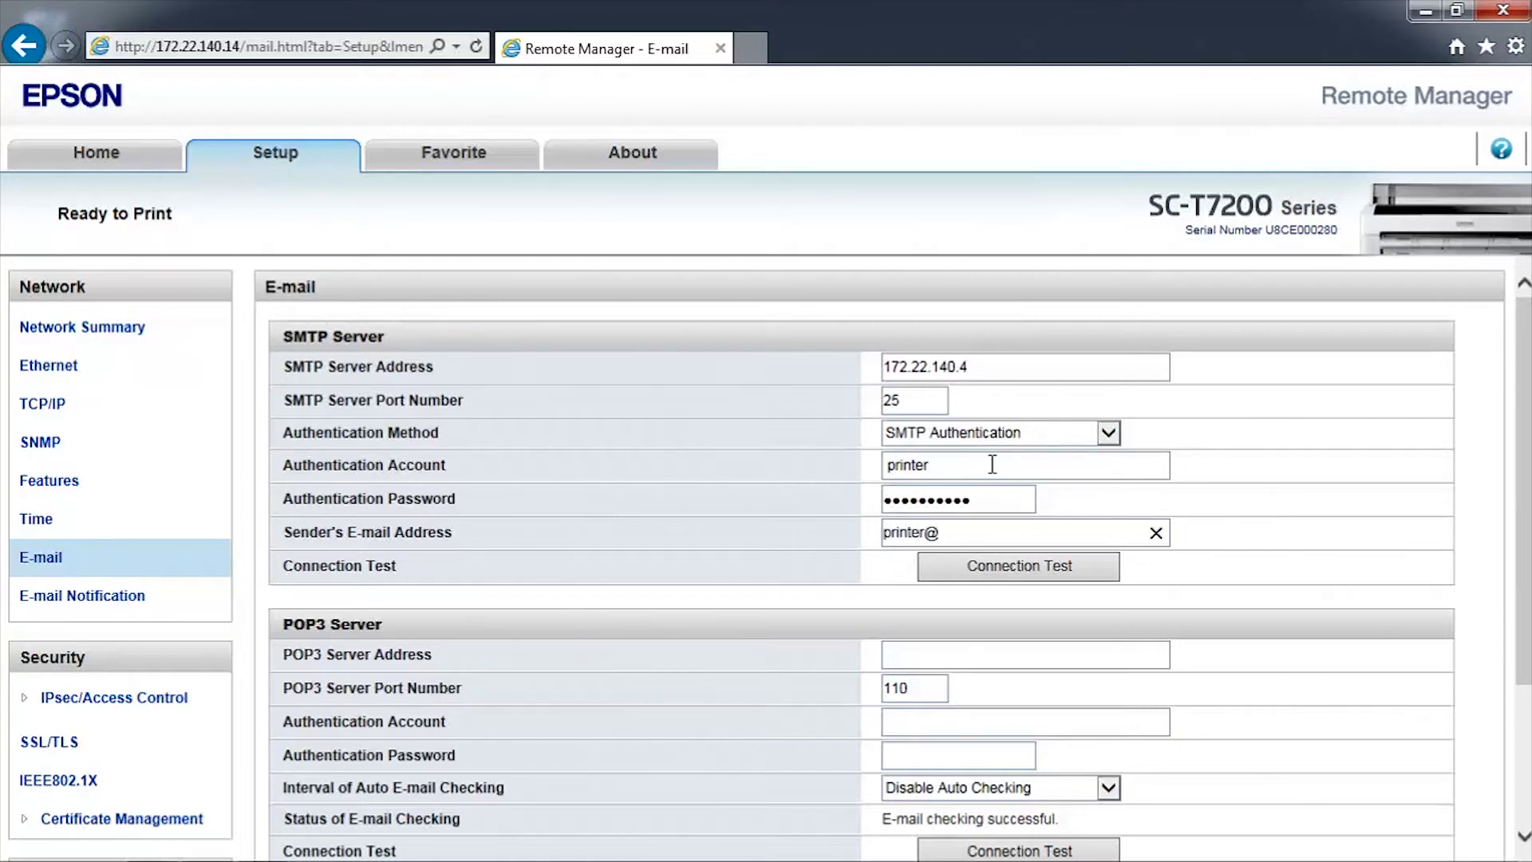
left_click(1014, 561)
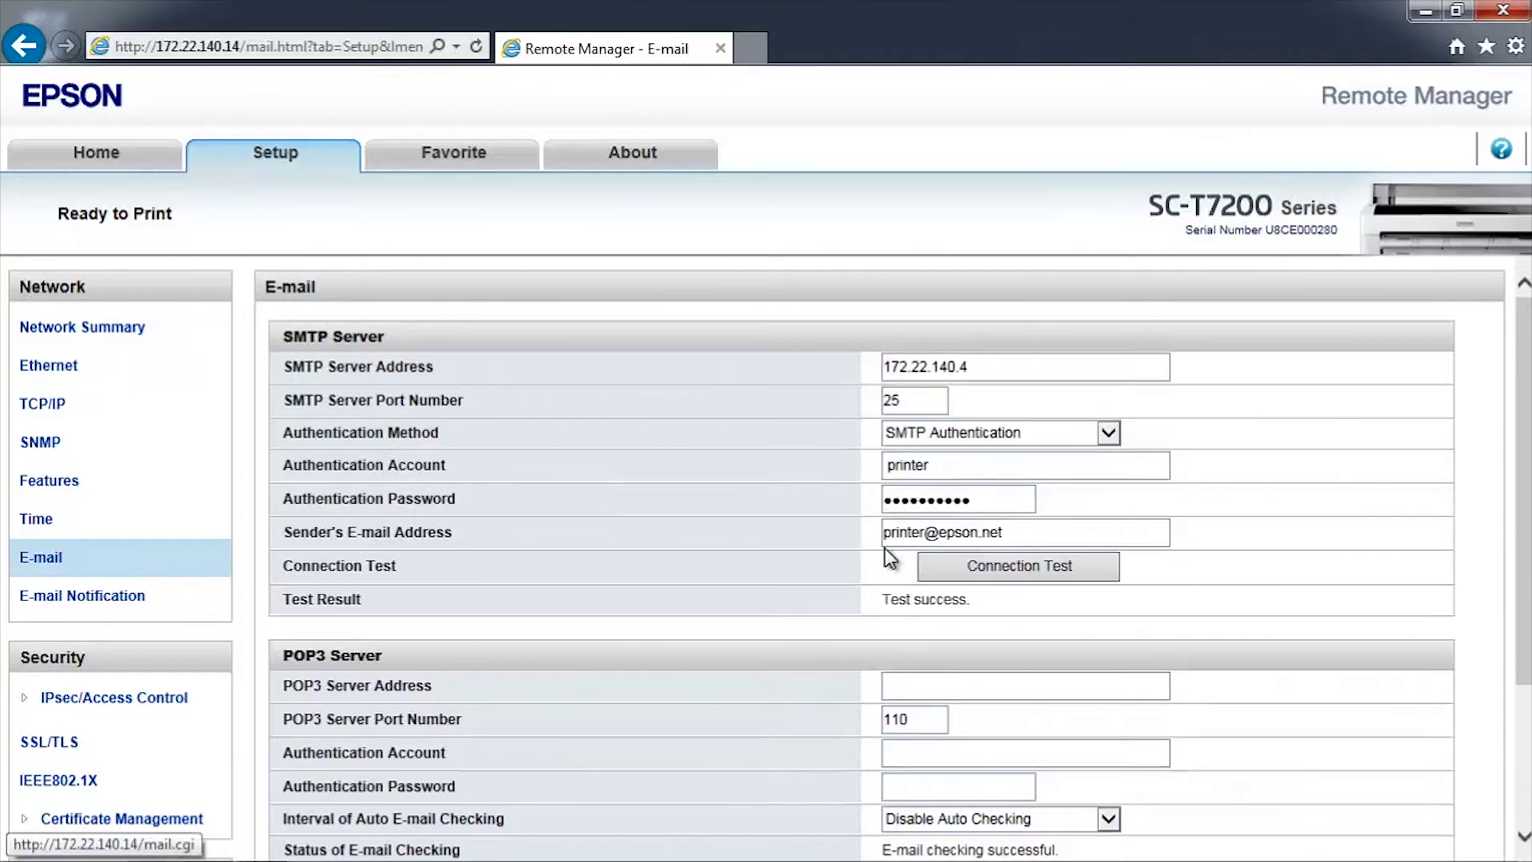
scroll(889, 557, "down", 3)
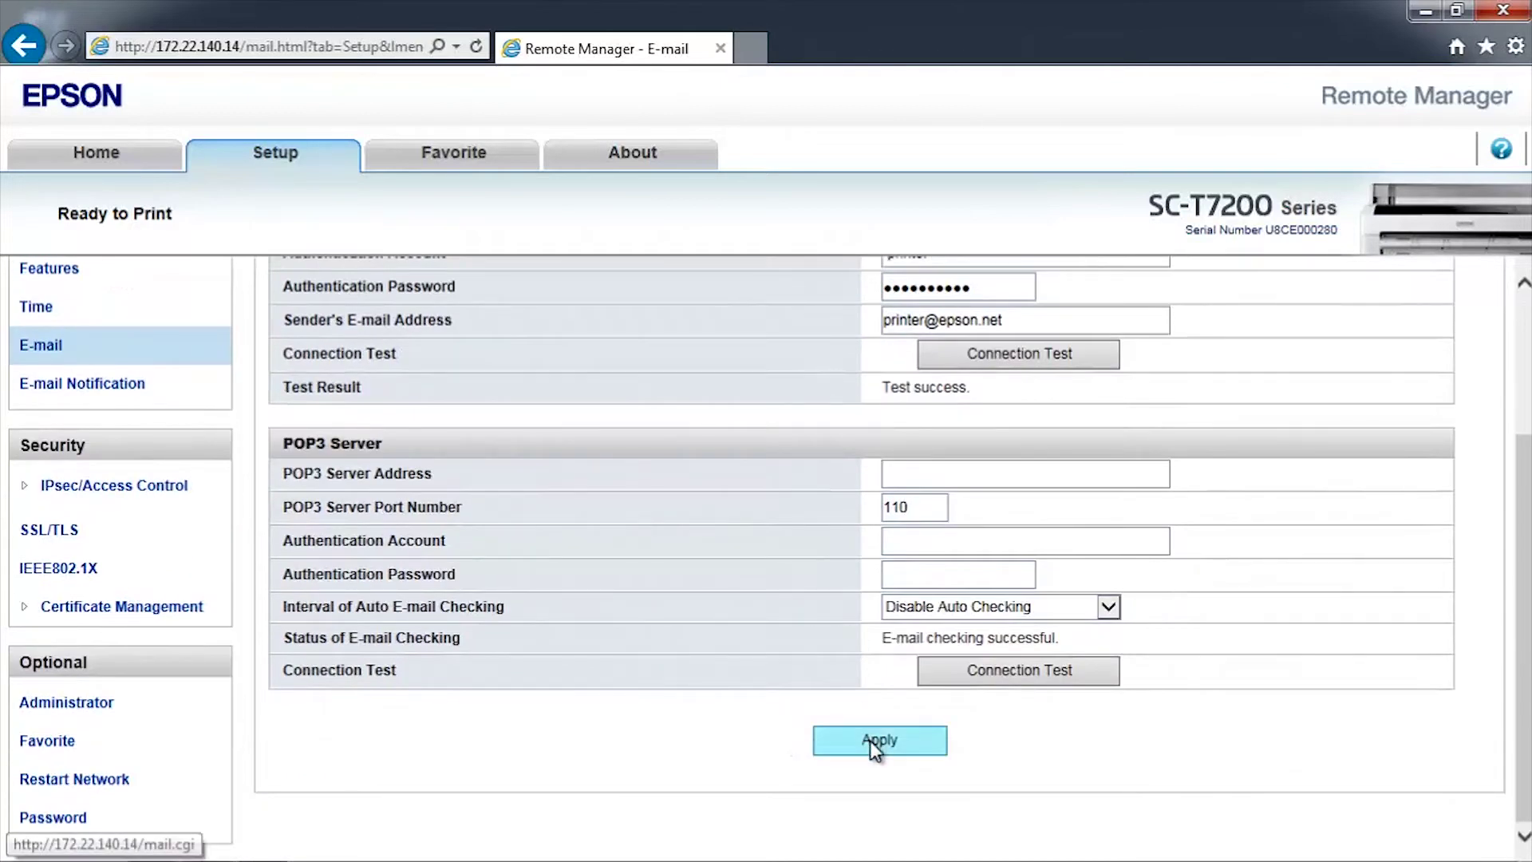
left_click(870, 741)
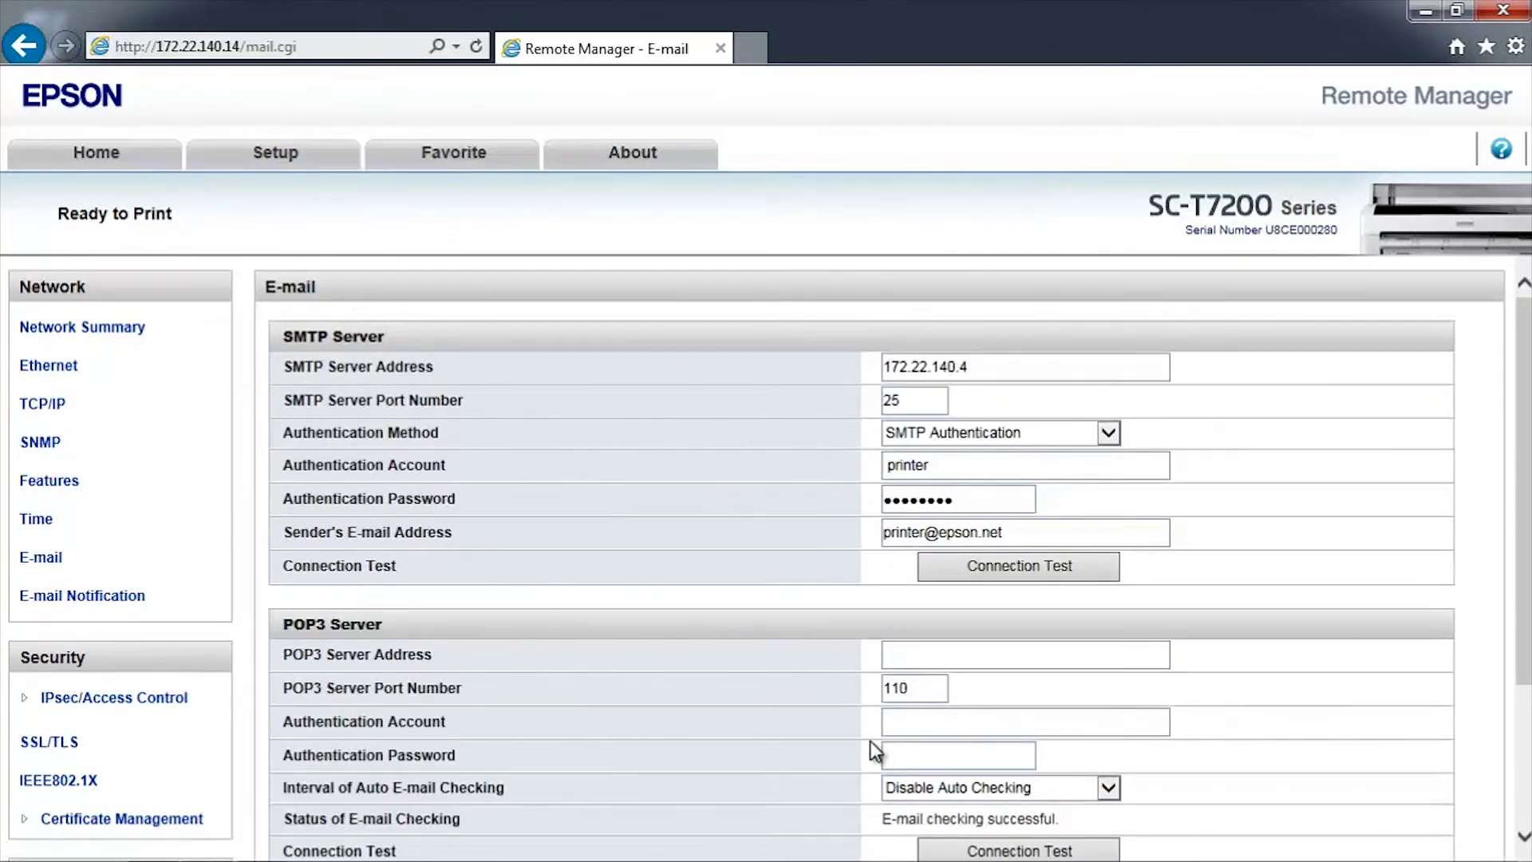
left_click(106, 603)
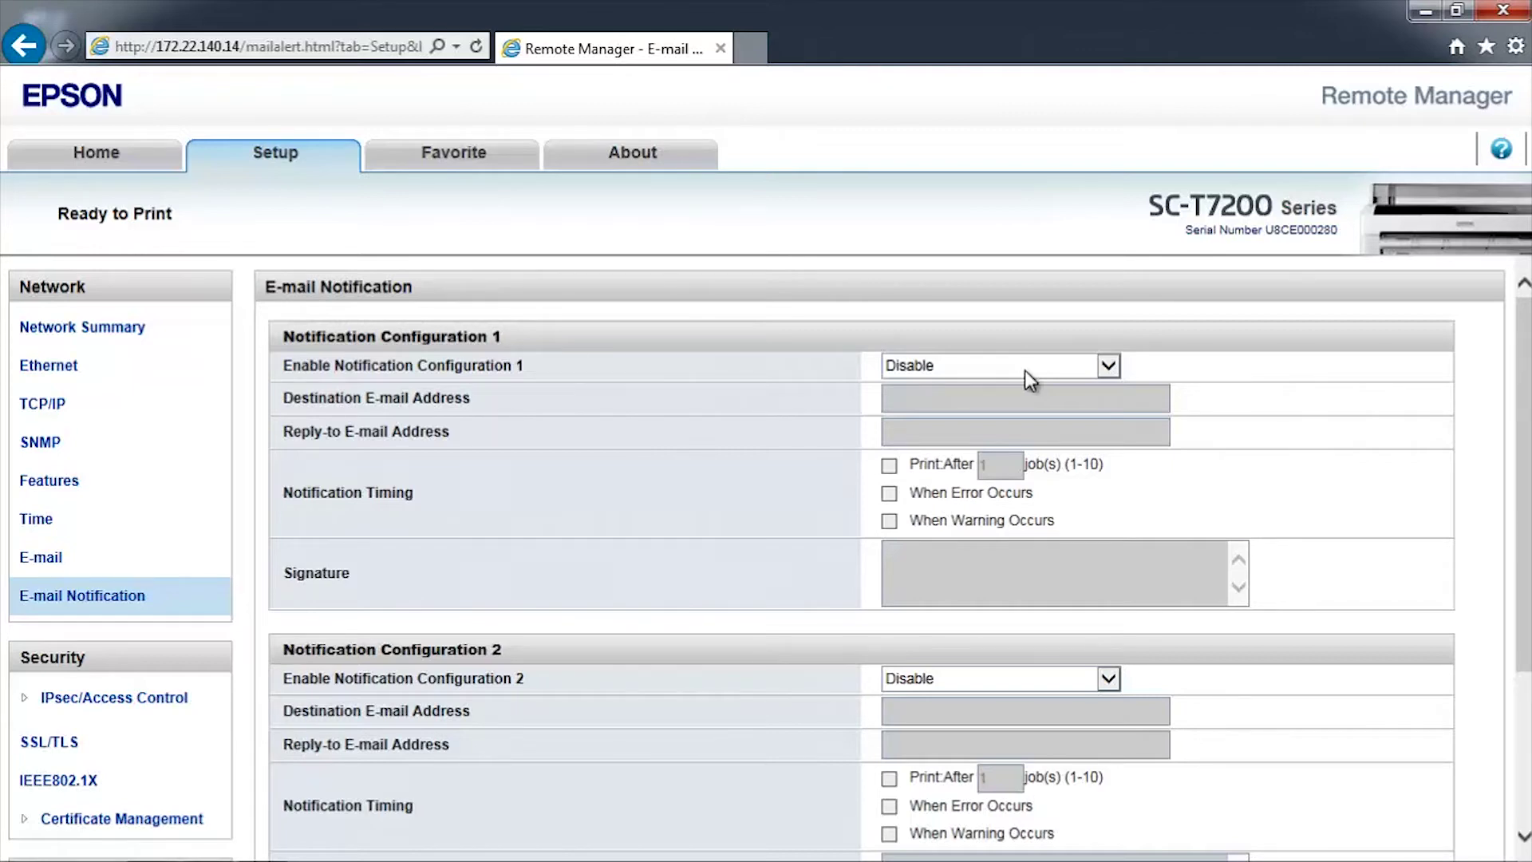
left_click(1024, 370)
left_click(1010, 383)
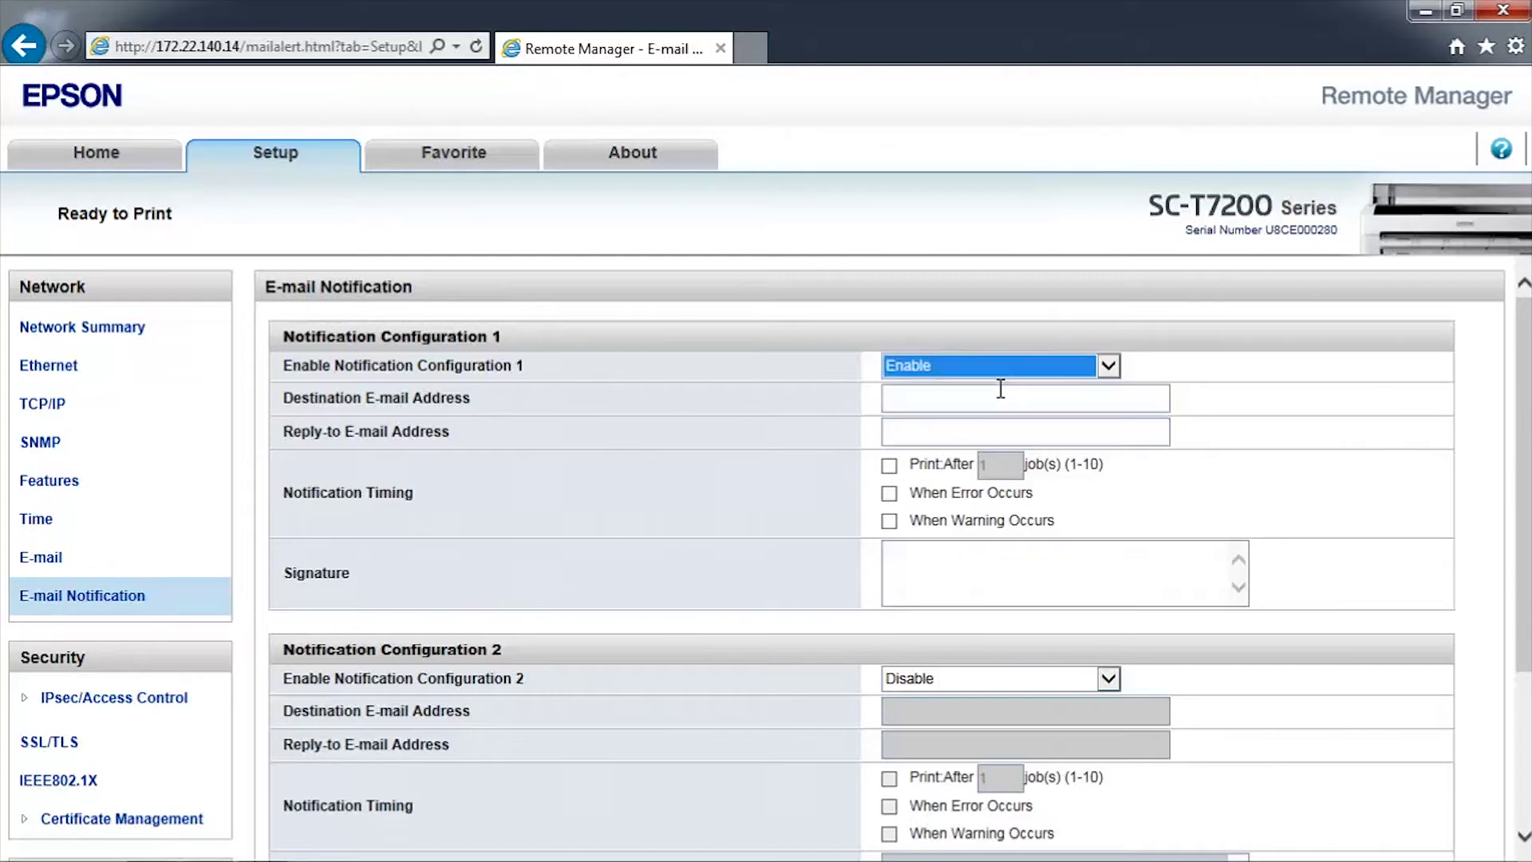
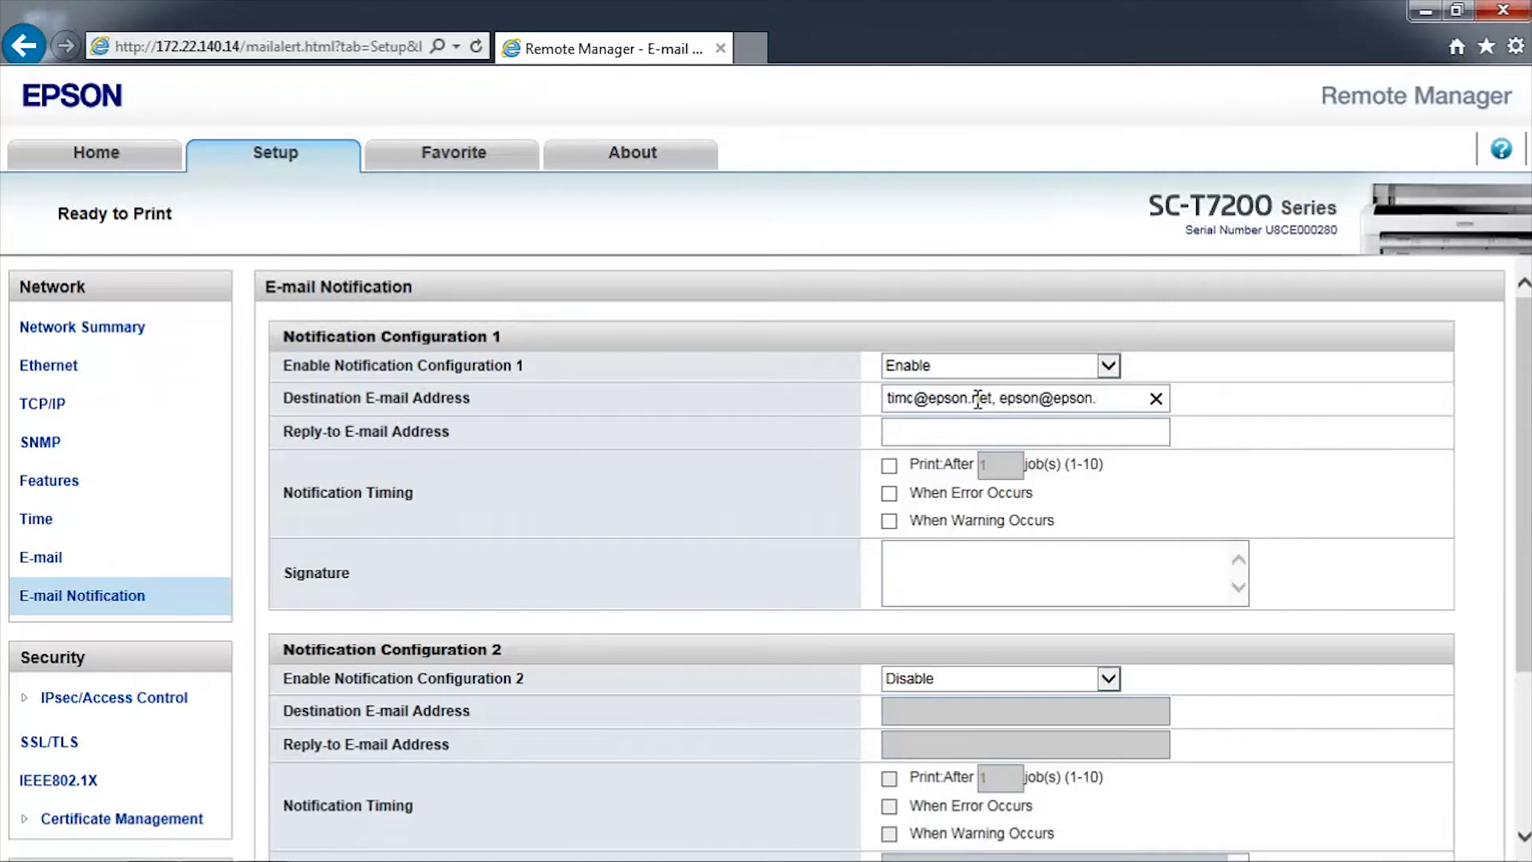
key("Tab")
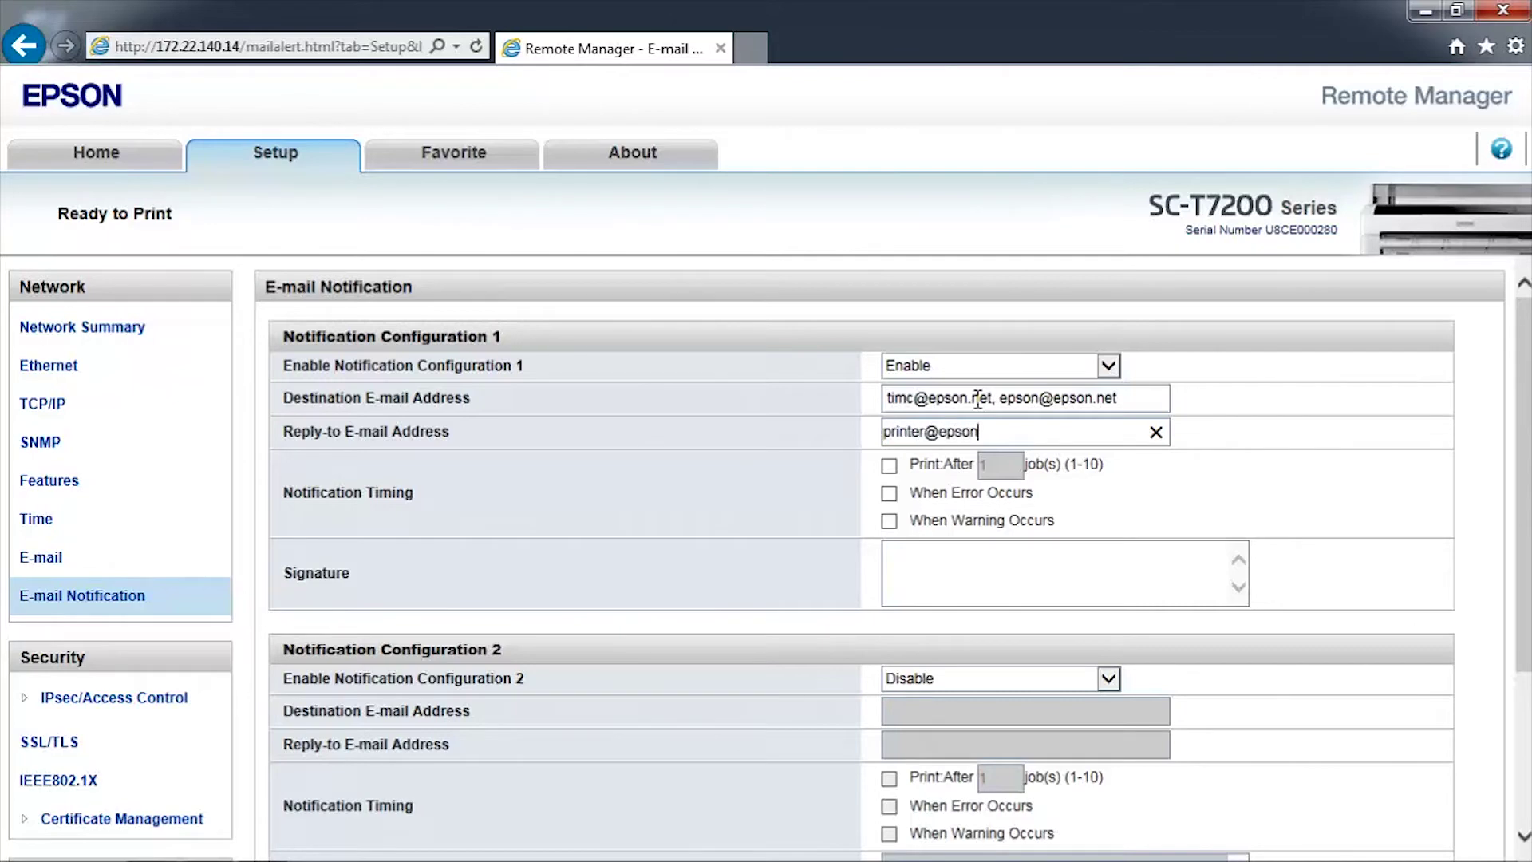
Notify when a warning occurs, signed "I'm located near the 3rd floor supply room."
left_click(893, 524)
type("I'm lo")
type("cated near the ")
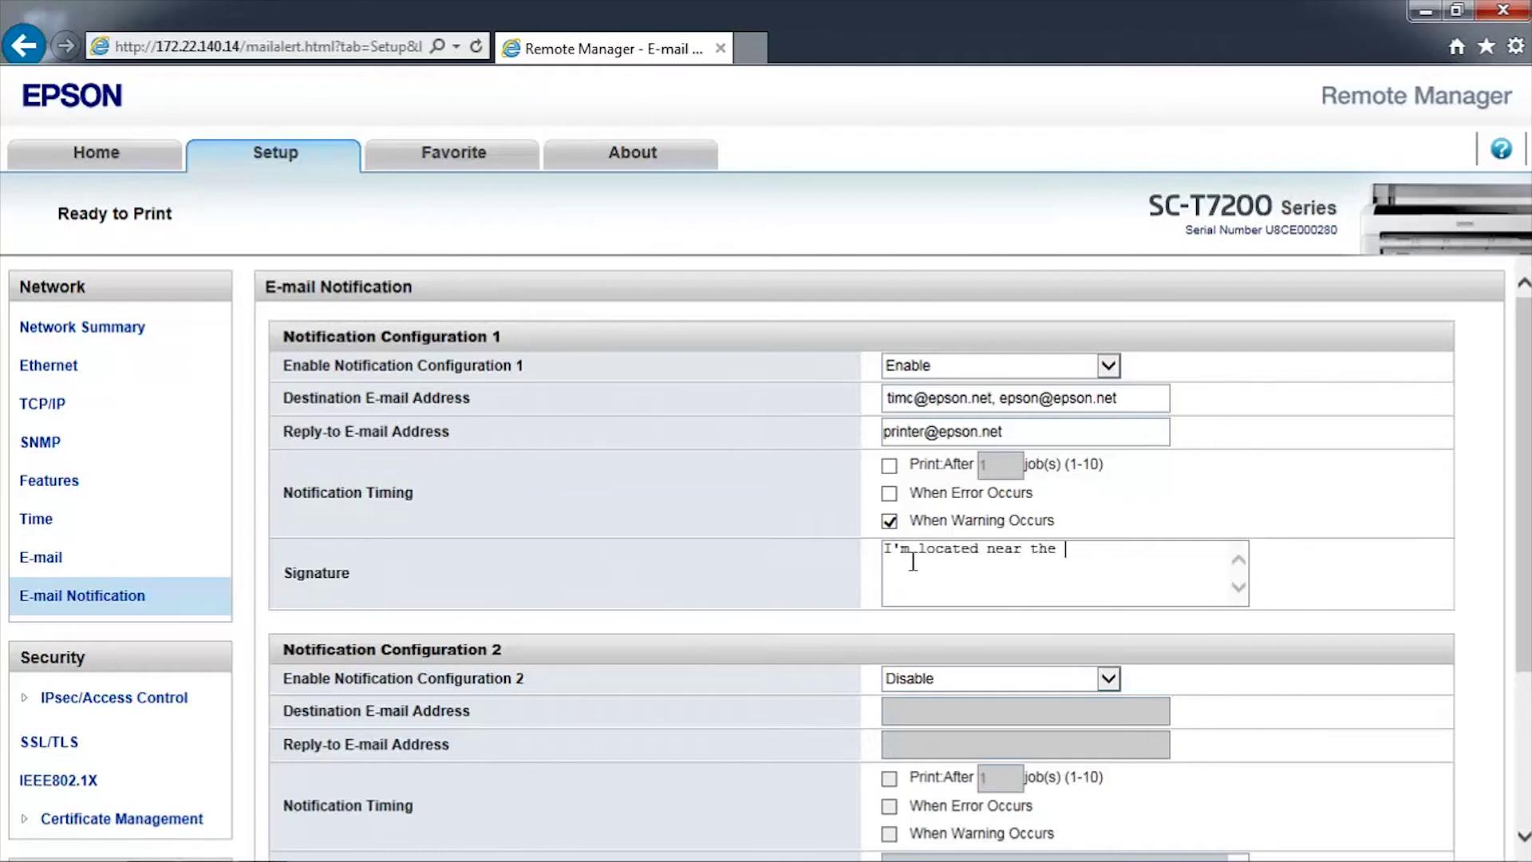
type("3rd floor ")
type("sup")
type("ply roo")
type("m.")
scroll(726, 583, "down", 3)
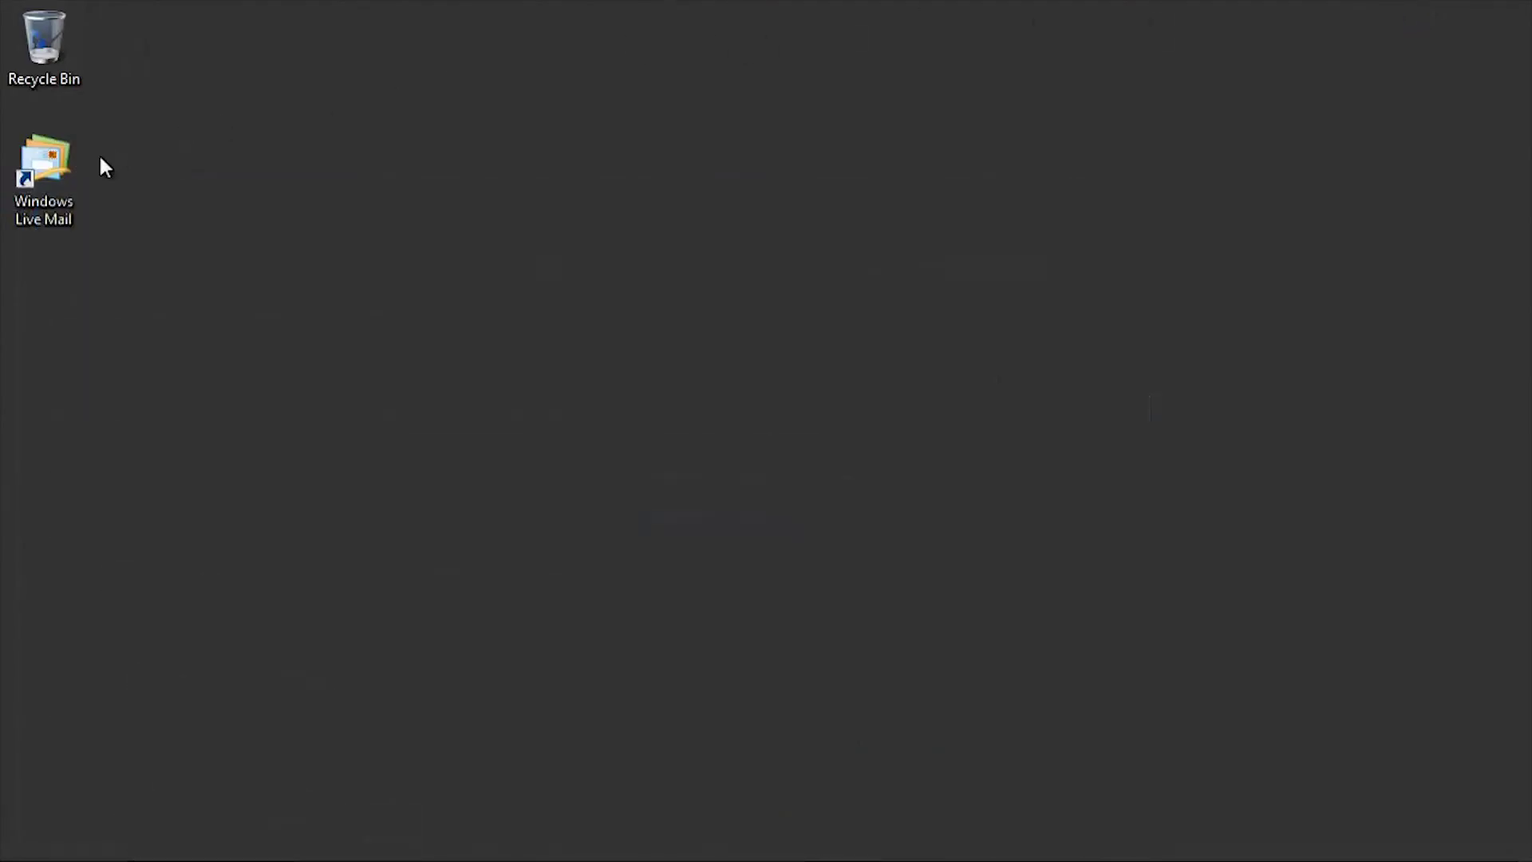
Read the Printer Watcher Test E-mail in Windows Live Mail, then minimize the mail window
double_click(59, 170)
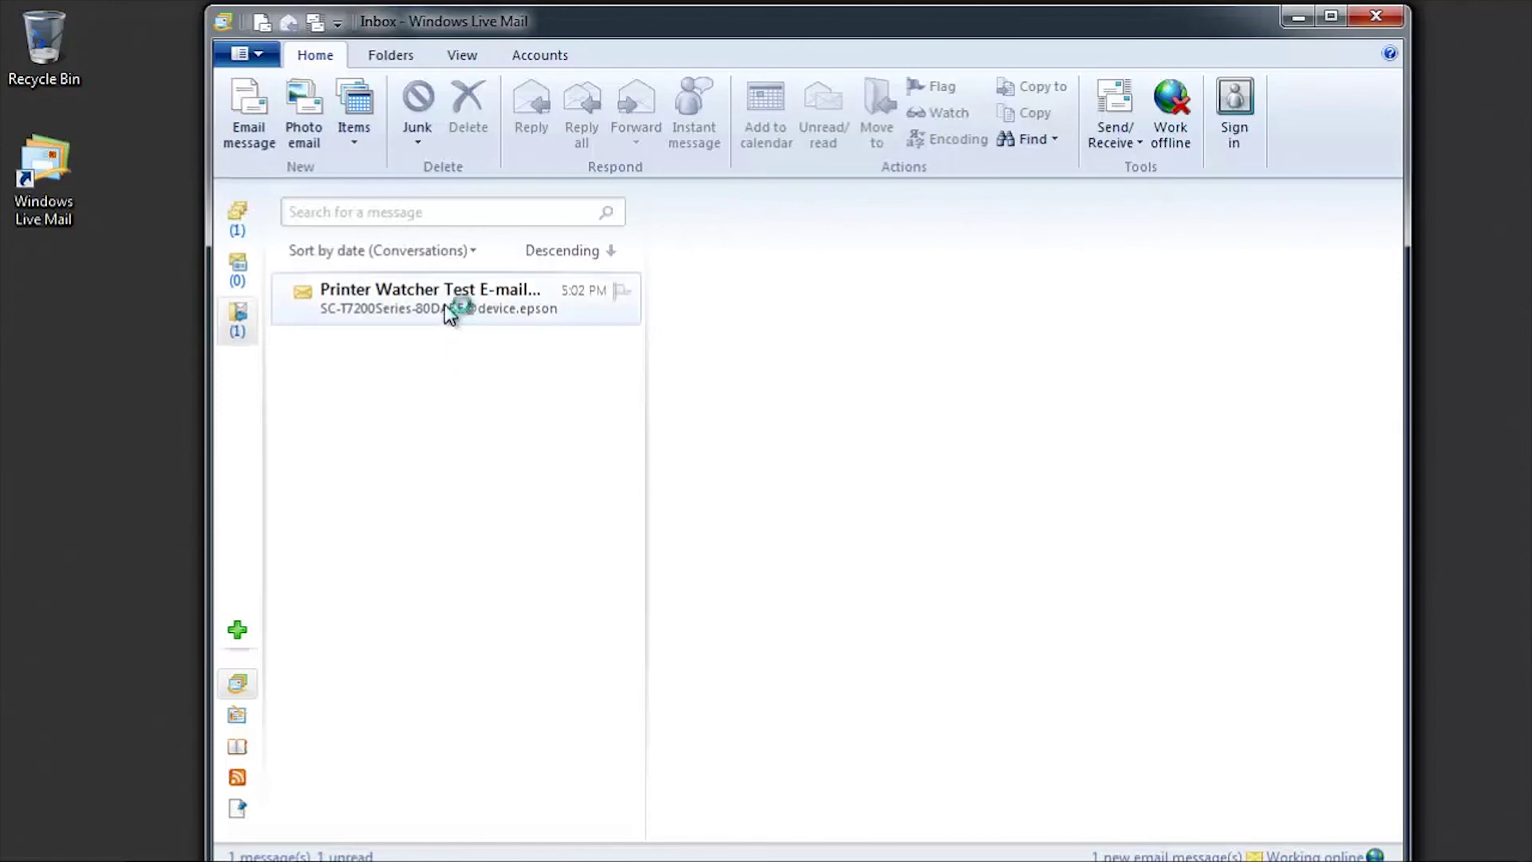
left_click(443, 301)
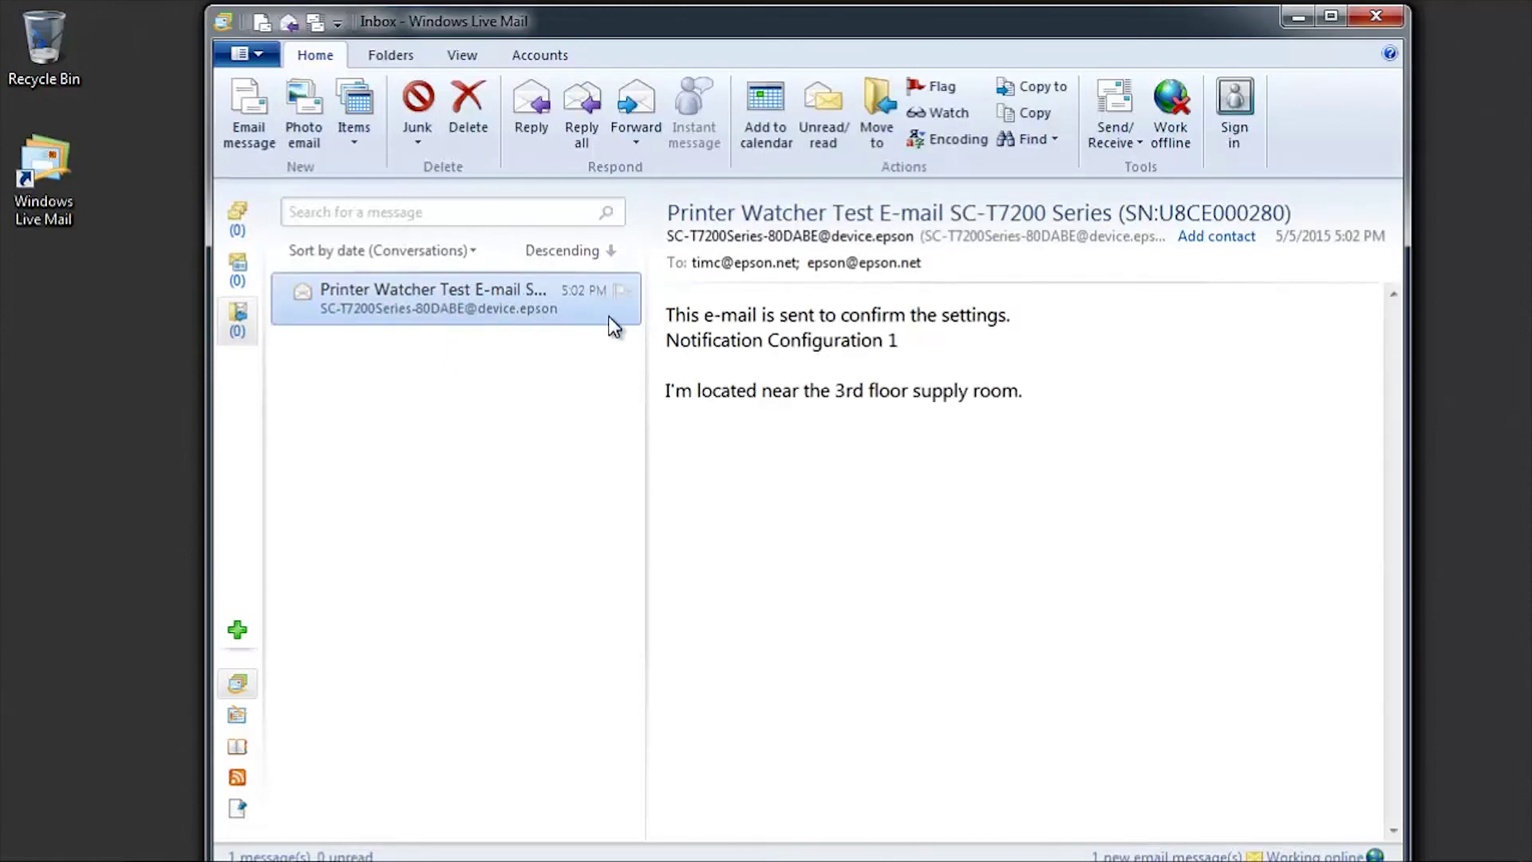
left_click(1299, 17)
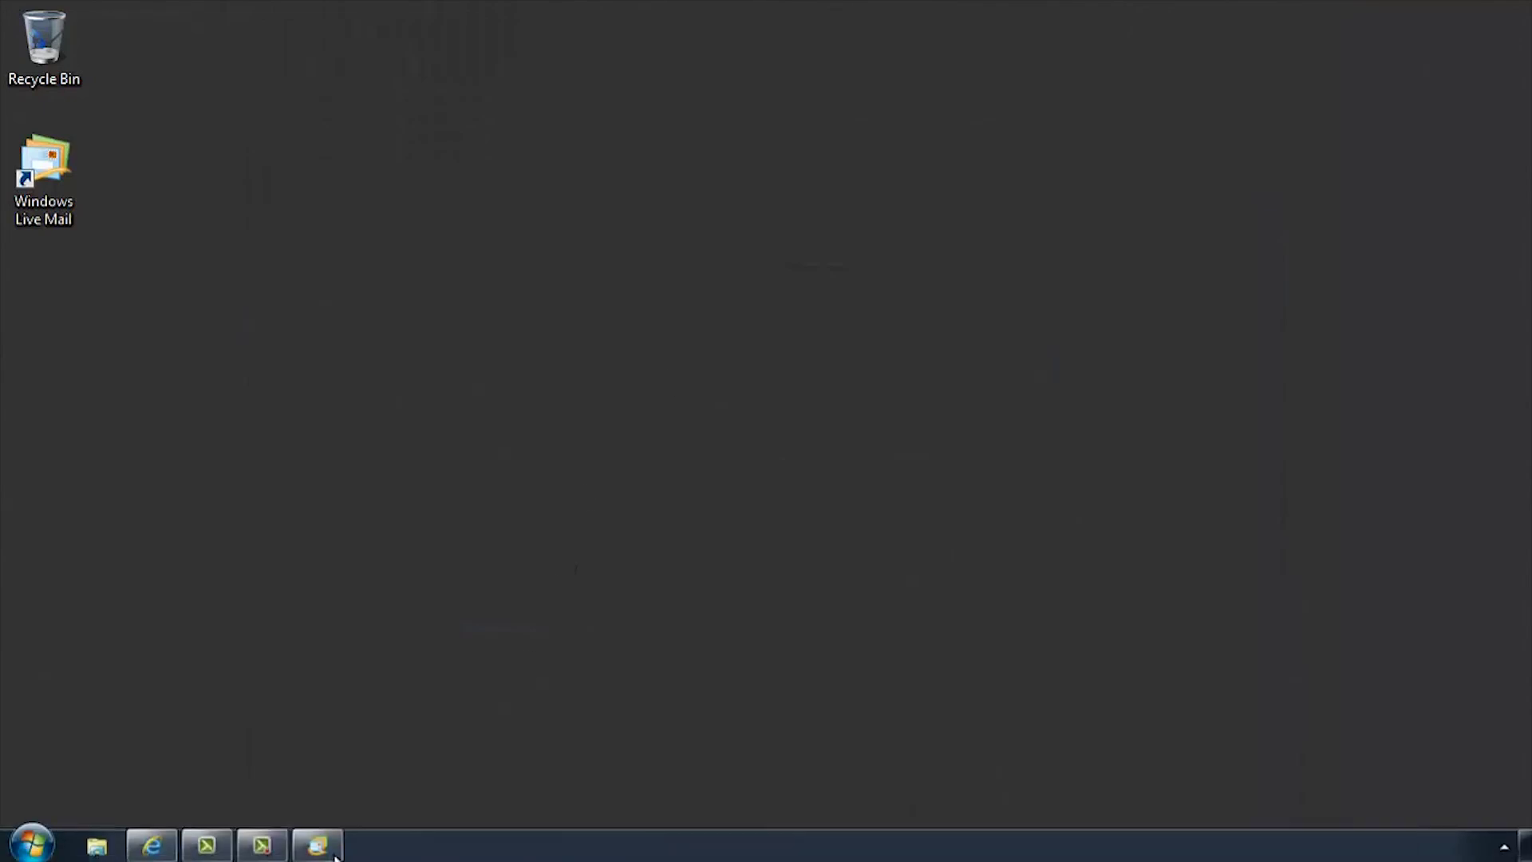
Return to Remote Manager and apply the Notification Configuration 1 settings
left_click(151, 846)
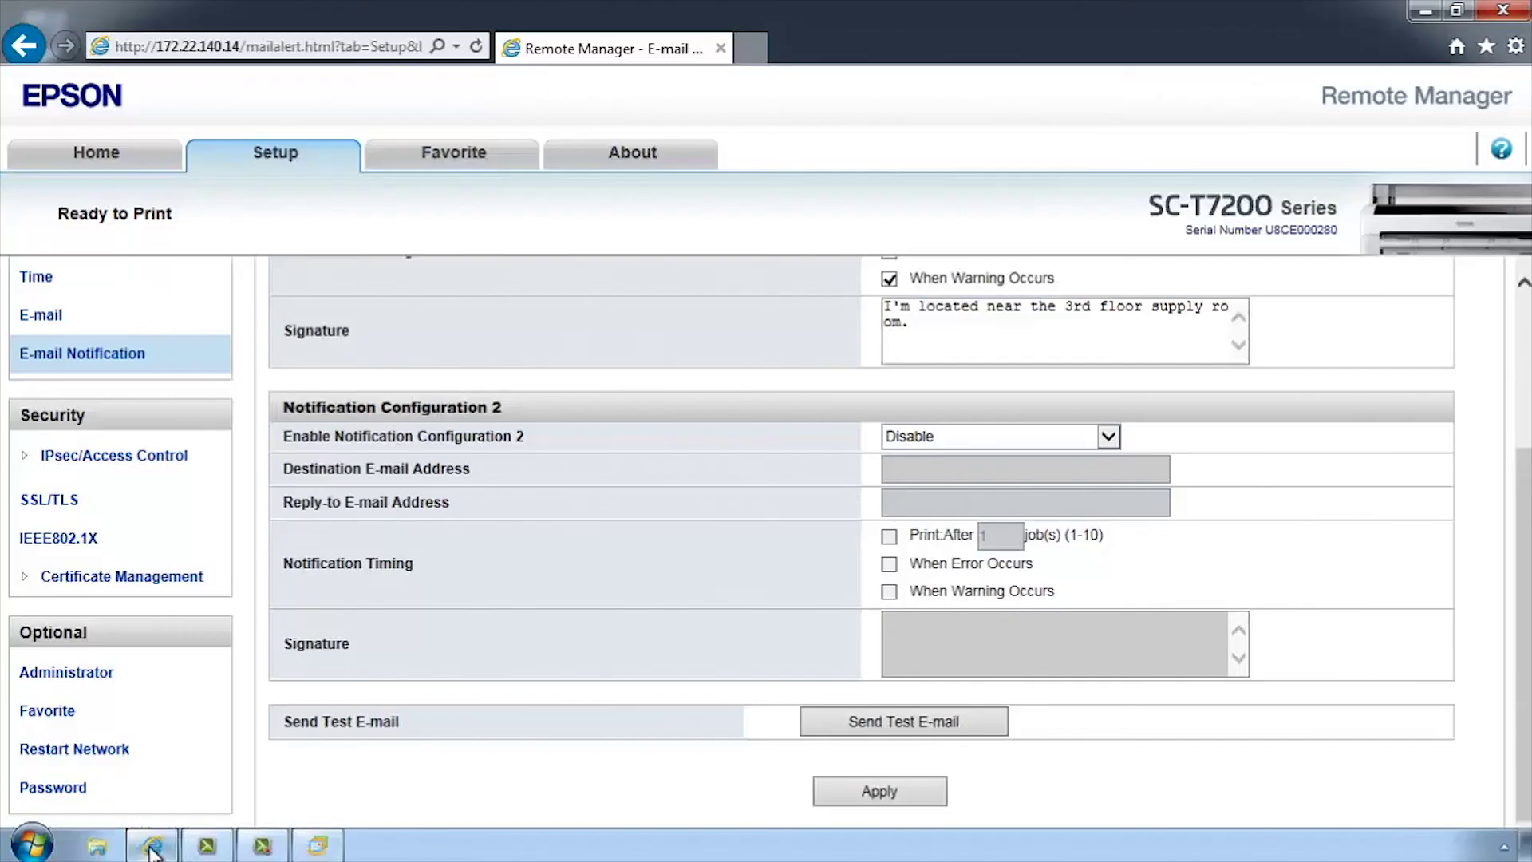
left_click(844, 790)
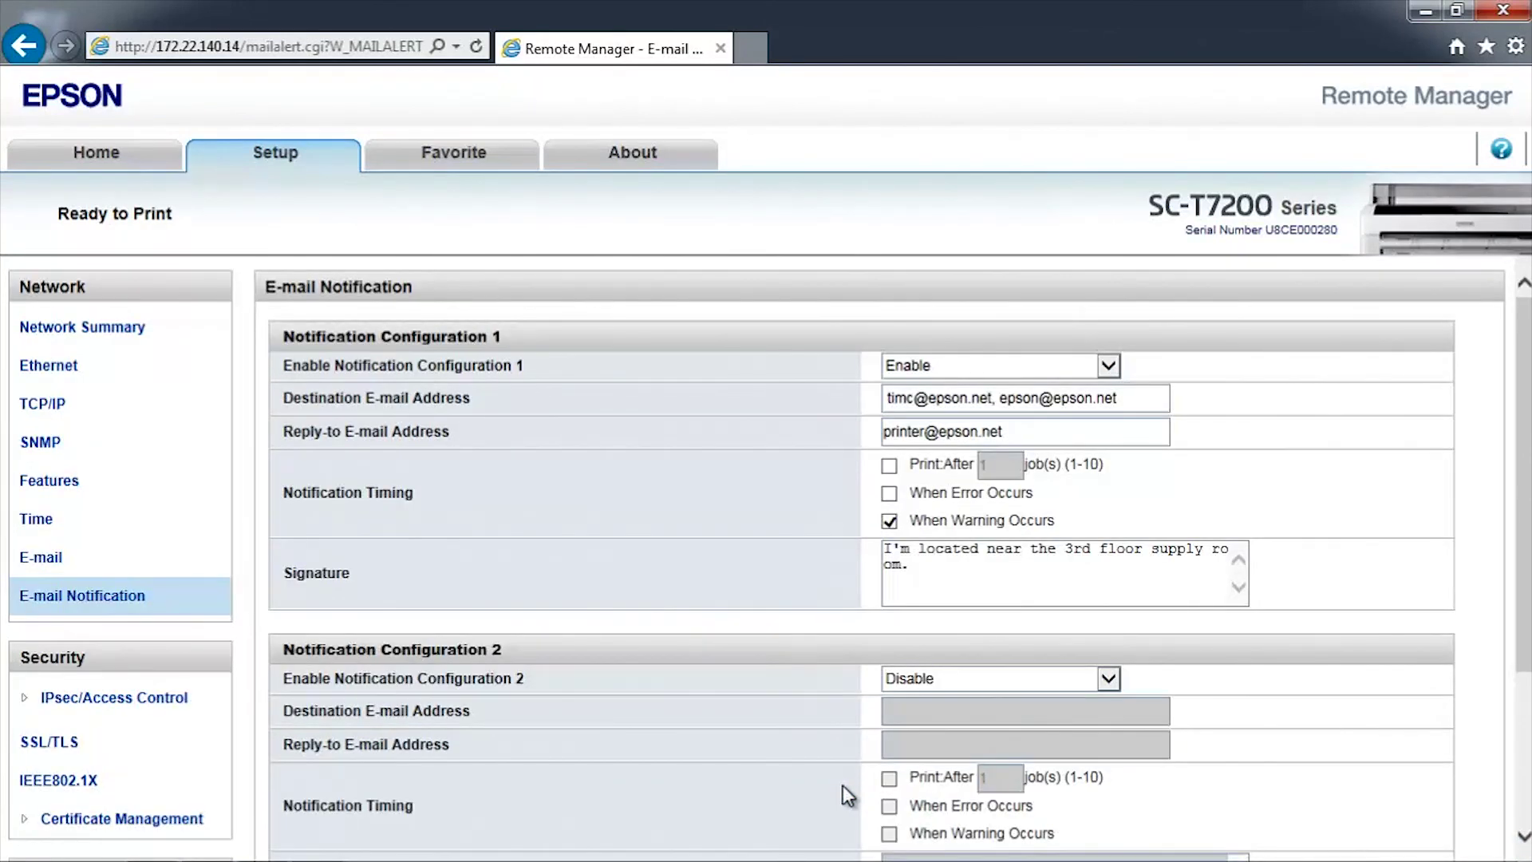